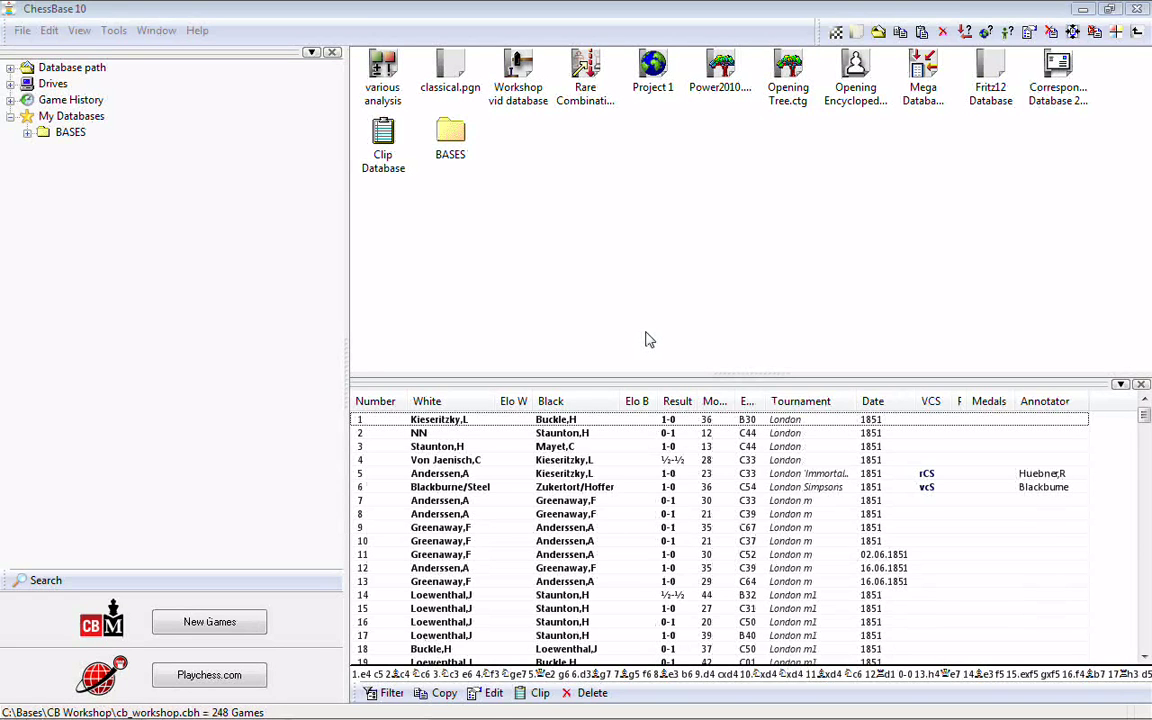
Step: Open the Workshop vid database's game list, confirm it ends at game 248, and select game 1
click(515, 78)
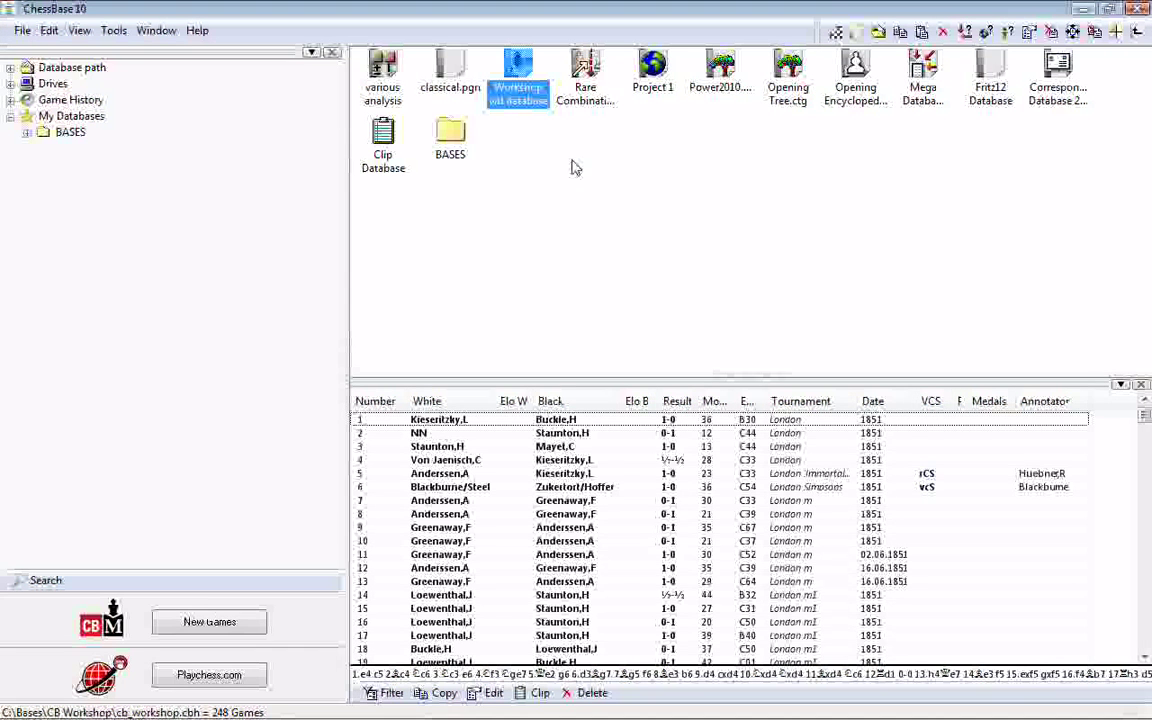
double_click(519, 80)
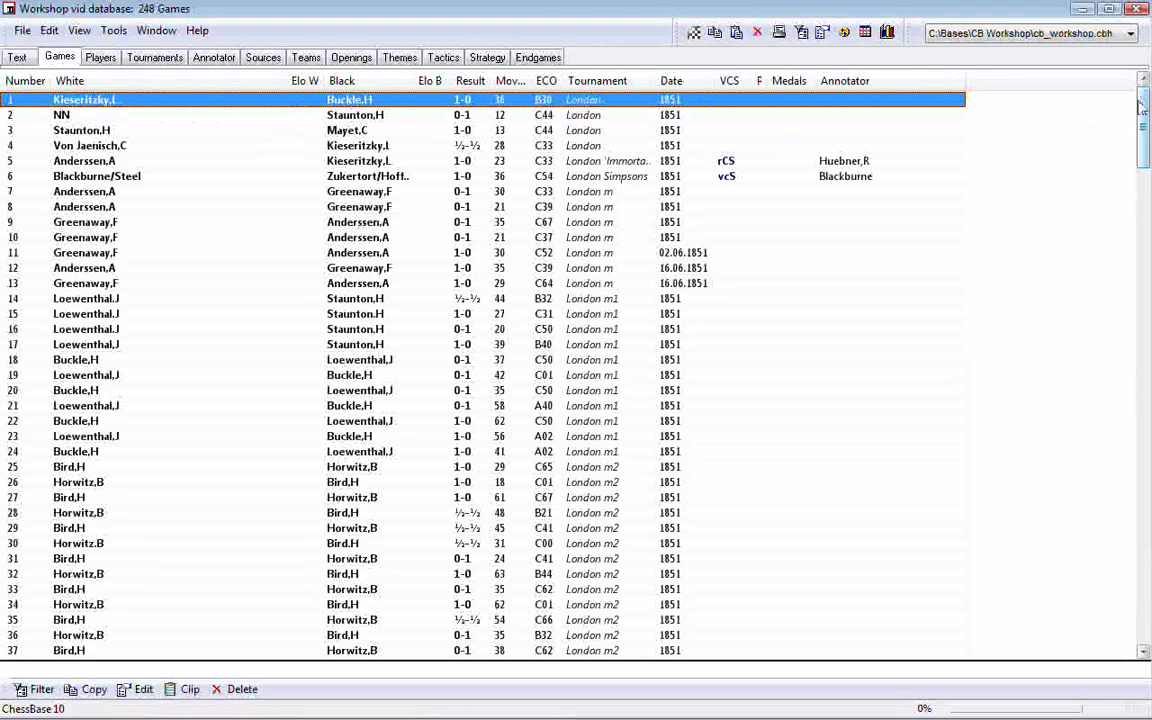
drag(1143, 125, 1148, 580)
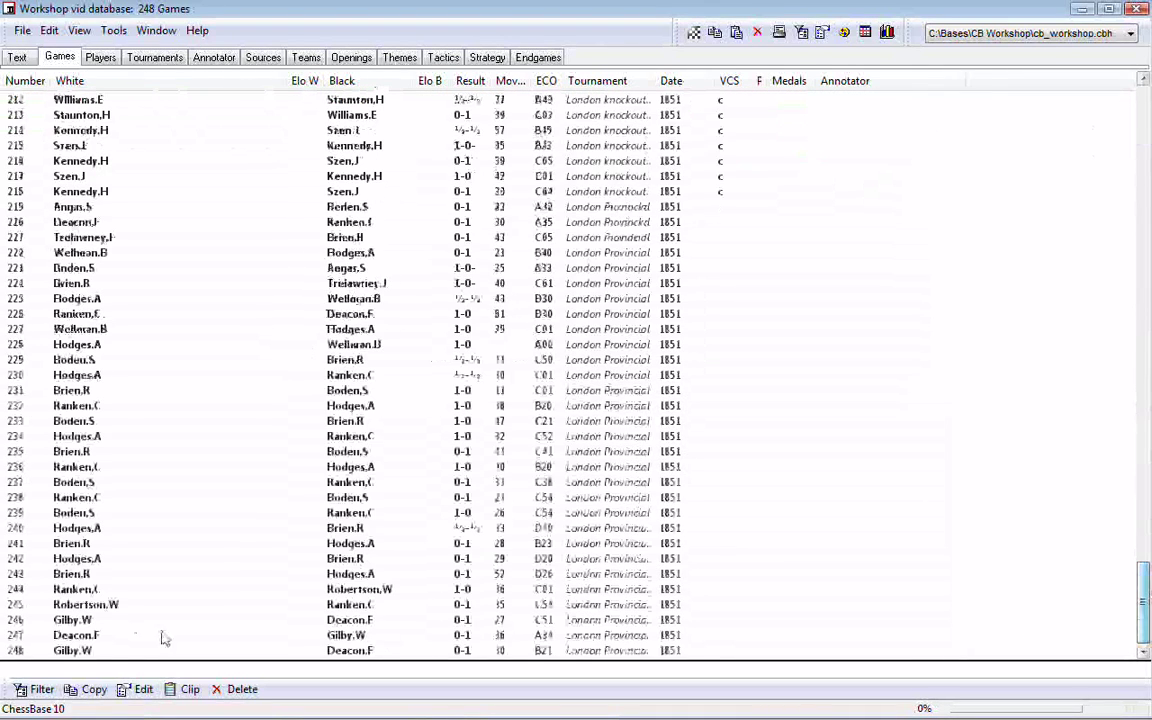
click(18, 650)
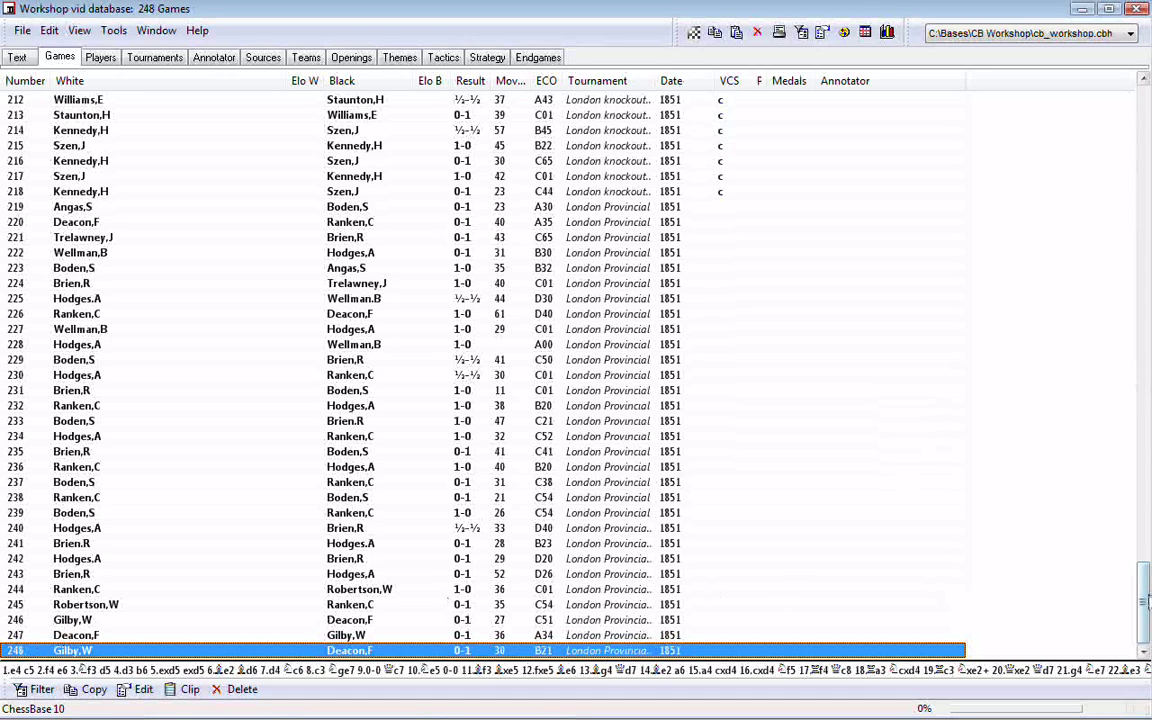
drag(1147, 600, 1147, 110)
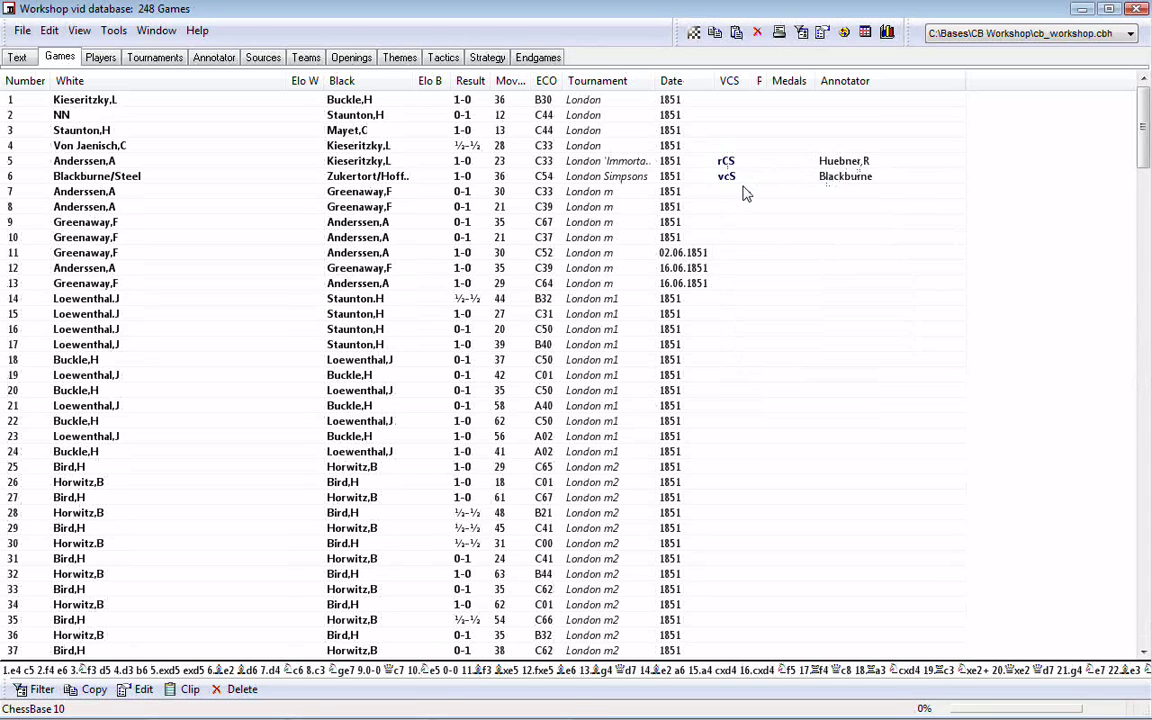
click(350, 104)
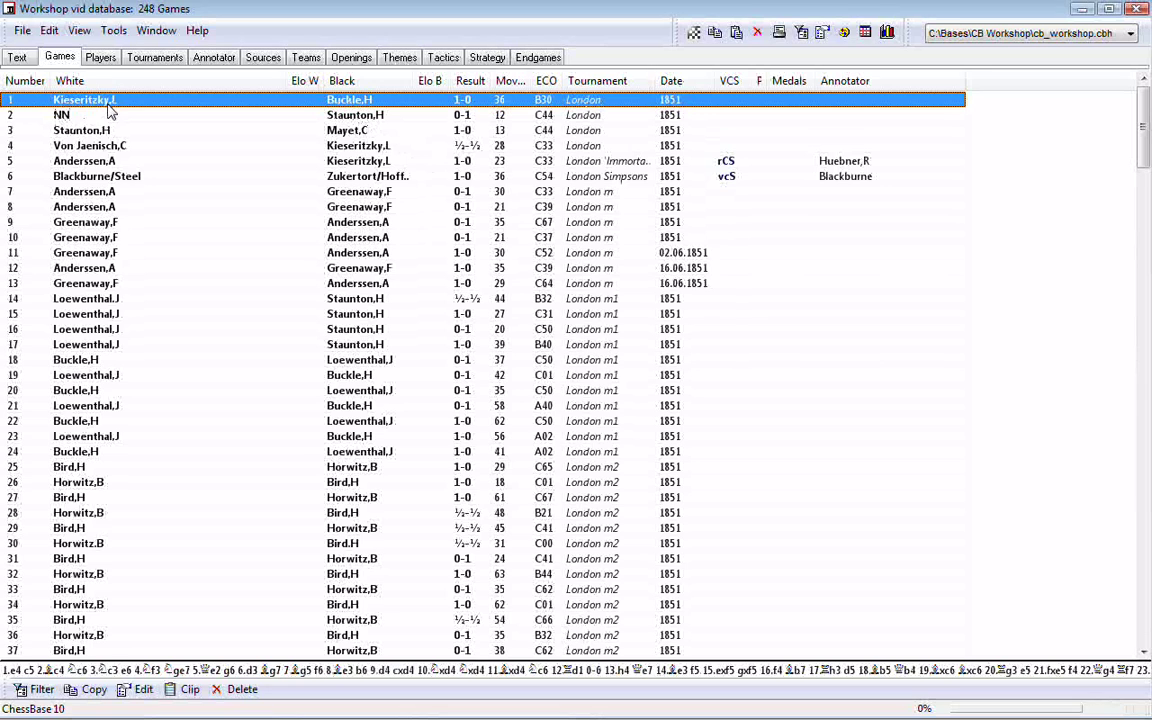
Step: Open game 1, Kieseritzky–Buckle, and from the position after 1...c5 play 2.Nf3 instead of 2.Bc4
double_click(320, 104)
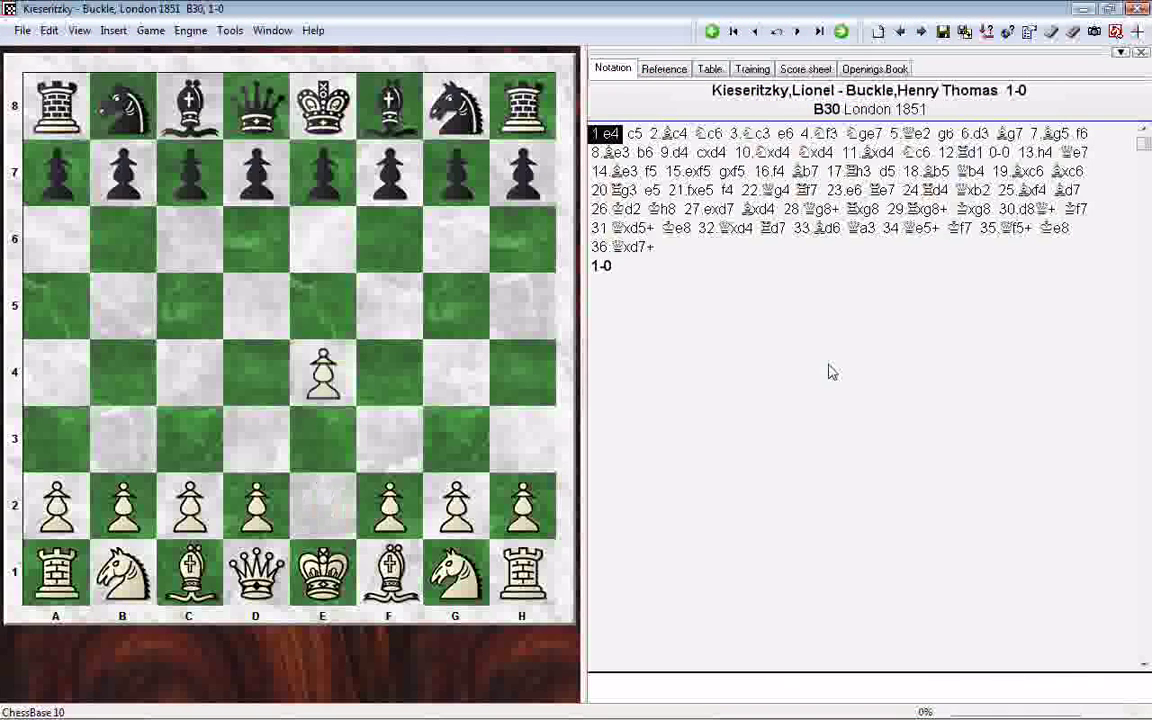
key(Right)
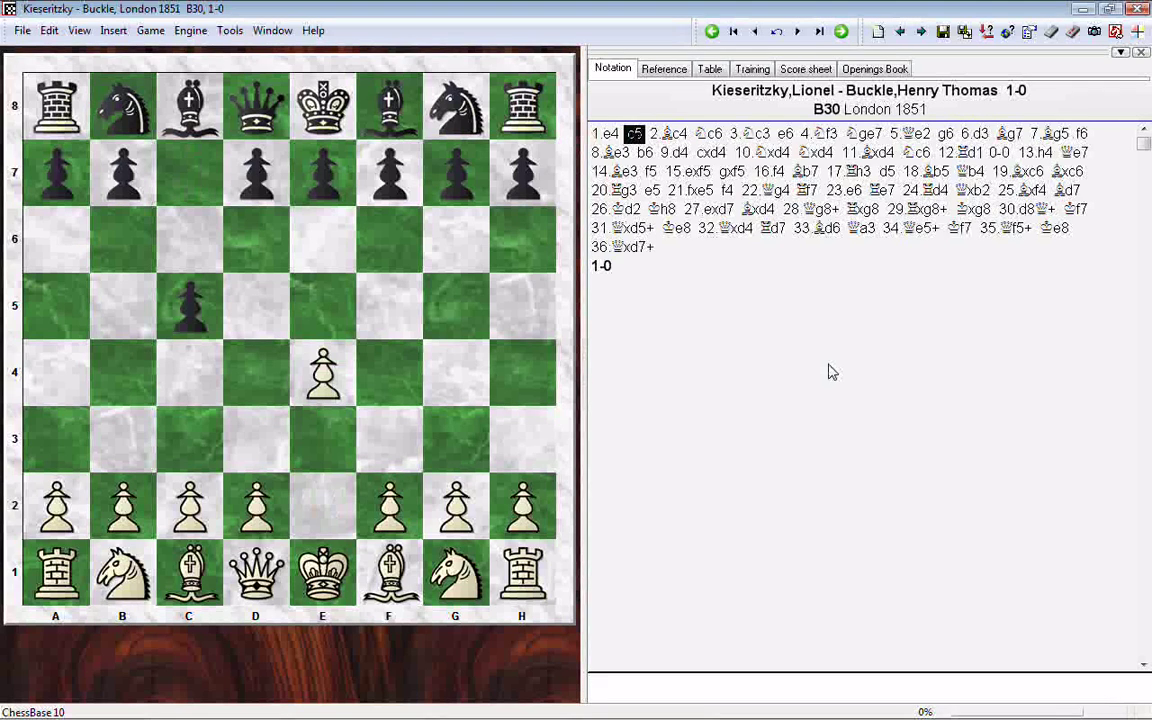
key(Right)
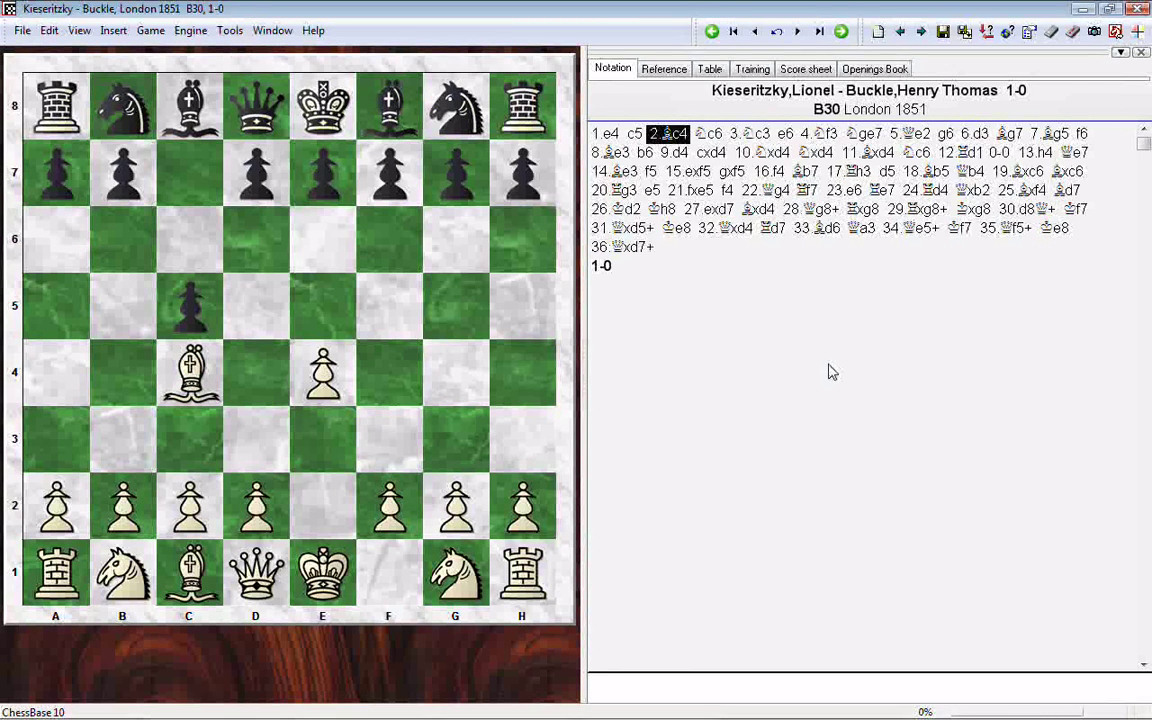
key(Left)
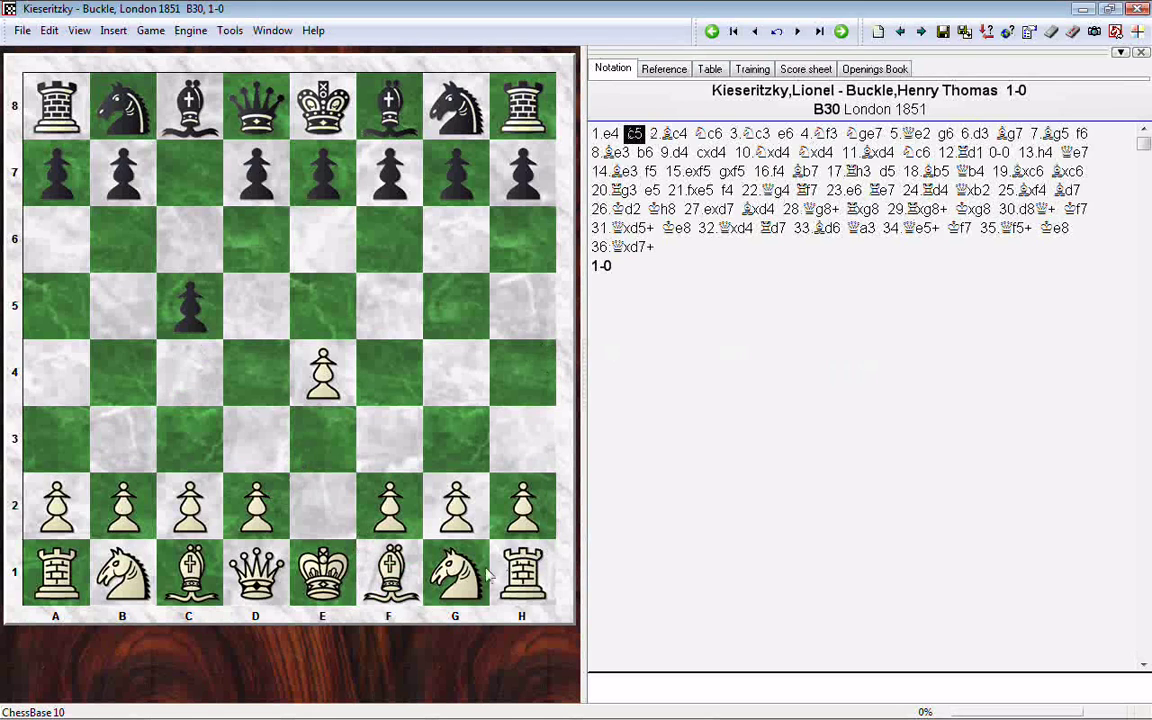
drag(453, 585, 388, 440)
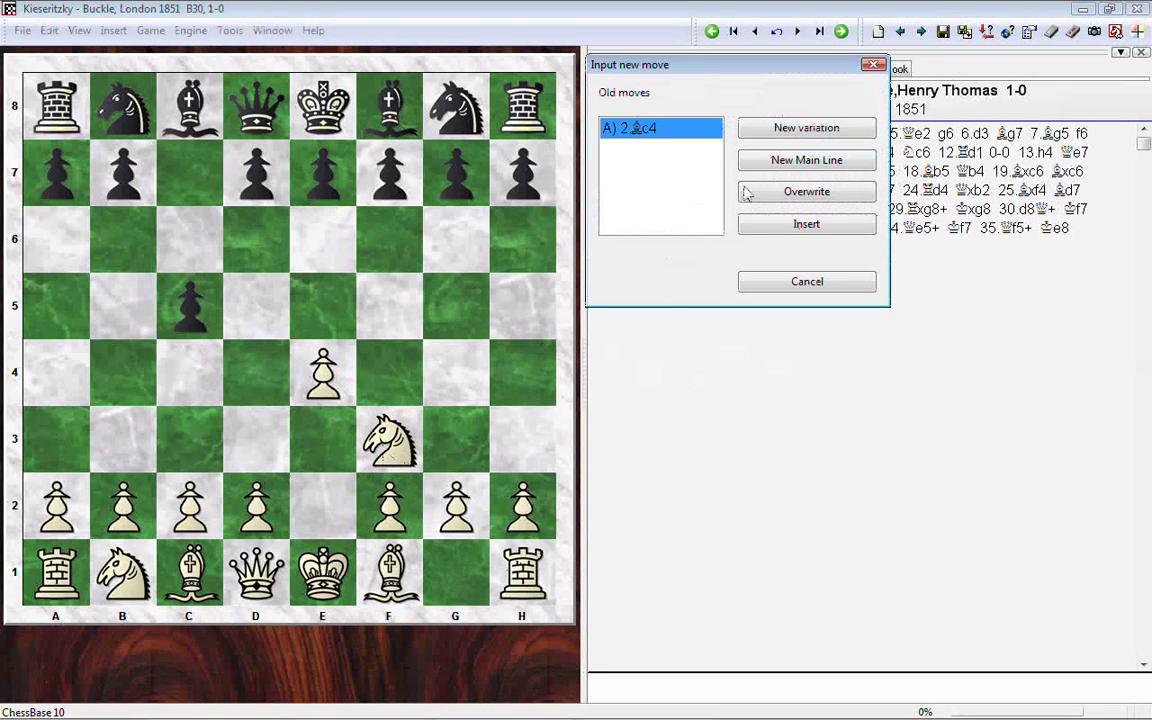
Step: Keep 2.Nf3, 2.c3 and 2.d4 as new variations, then return to the main-line 2.Bc4
click(788, 137)
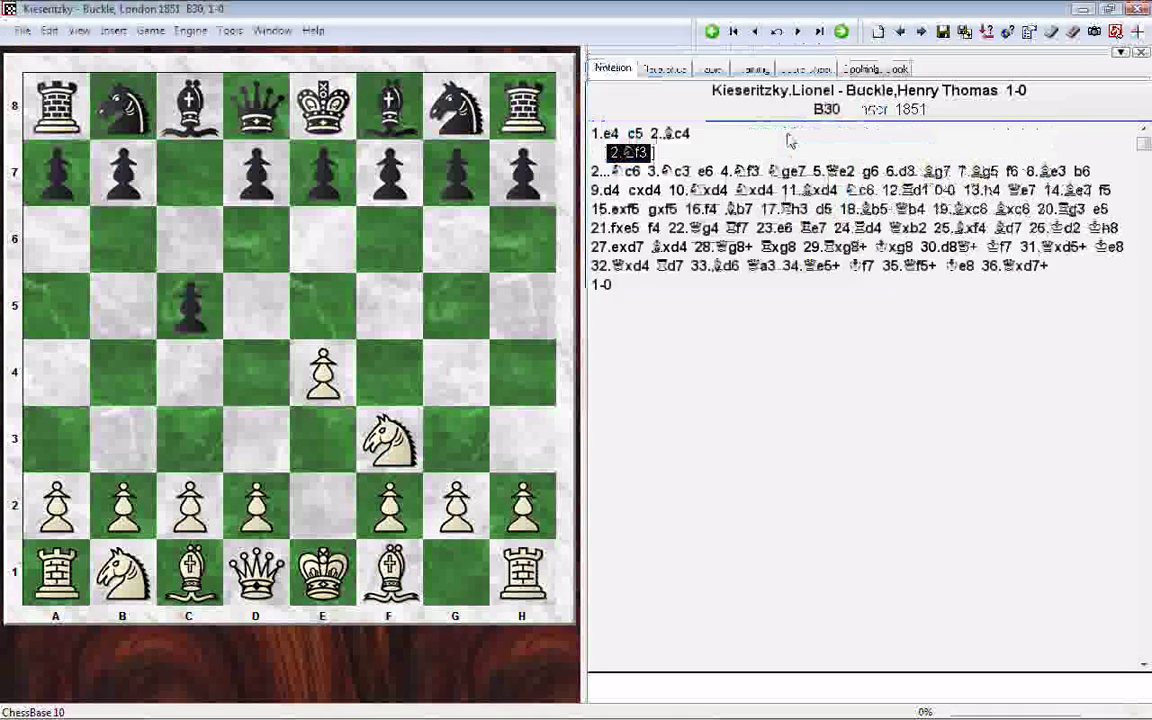
key(Left)
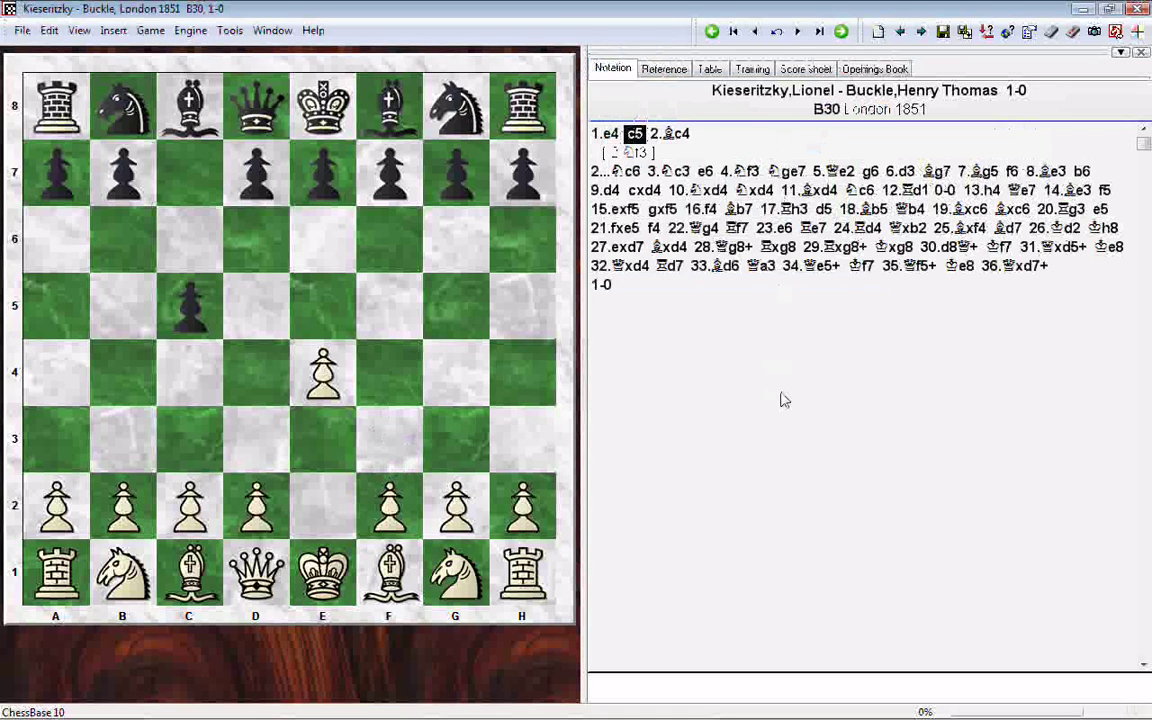
drag(189, 505, 190, 445)
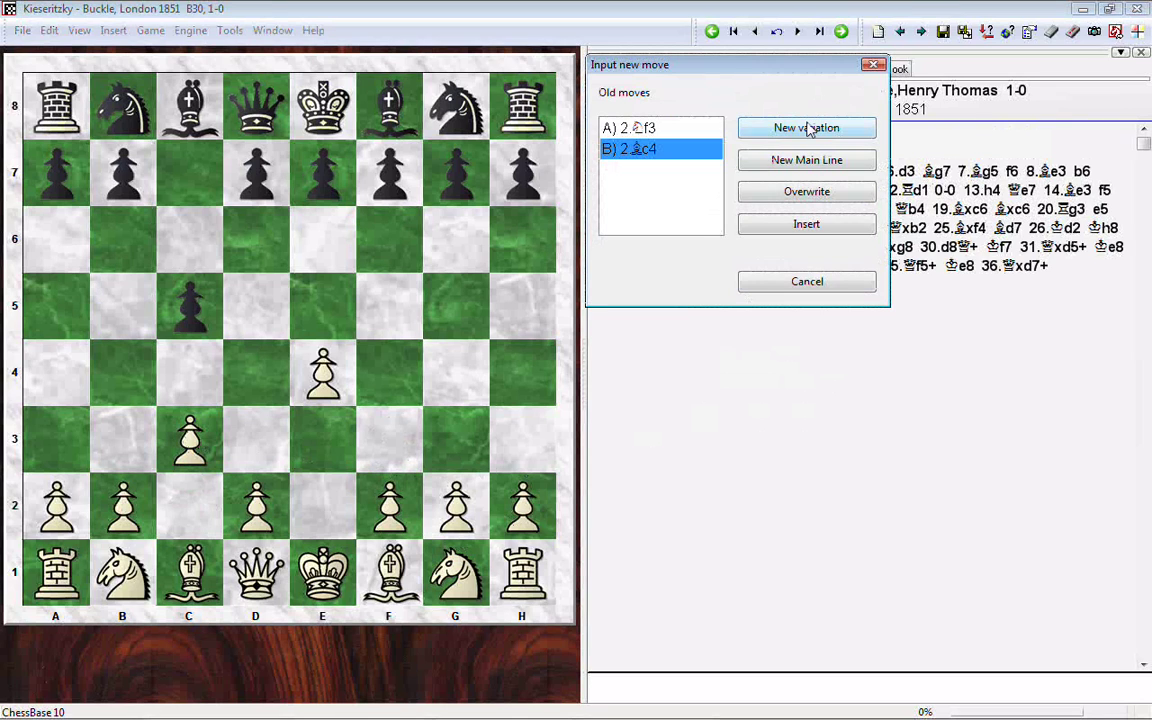
click(808, 130)
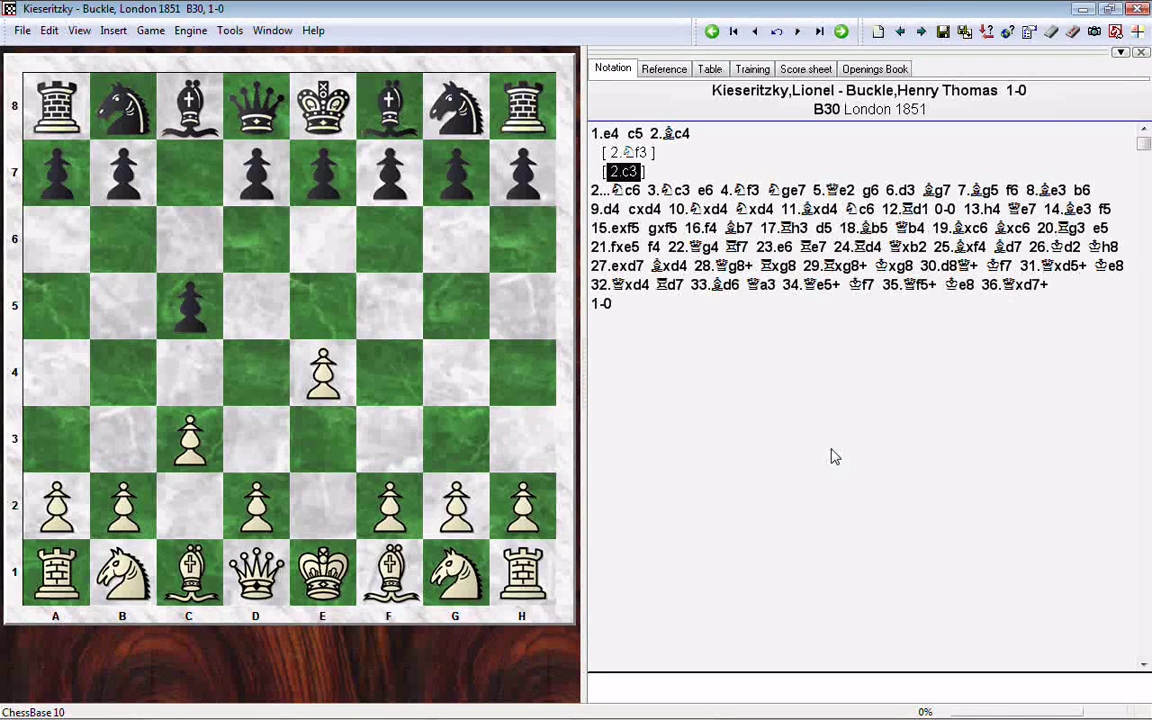
key(Left)
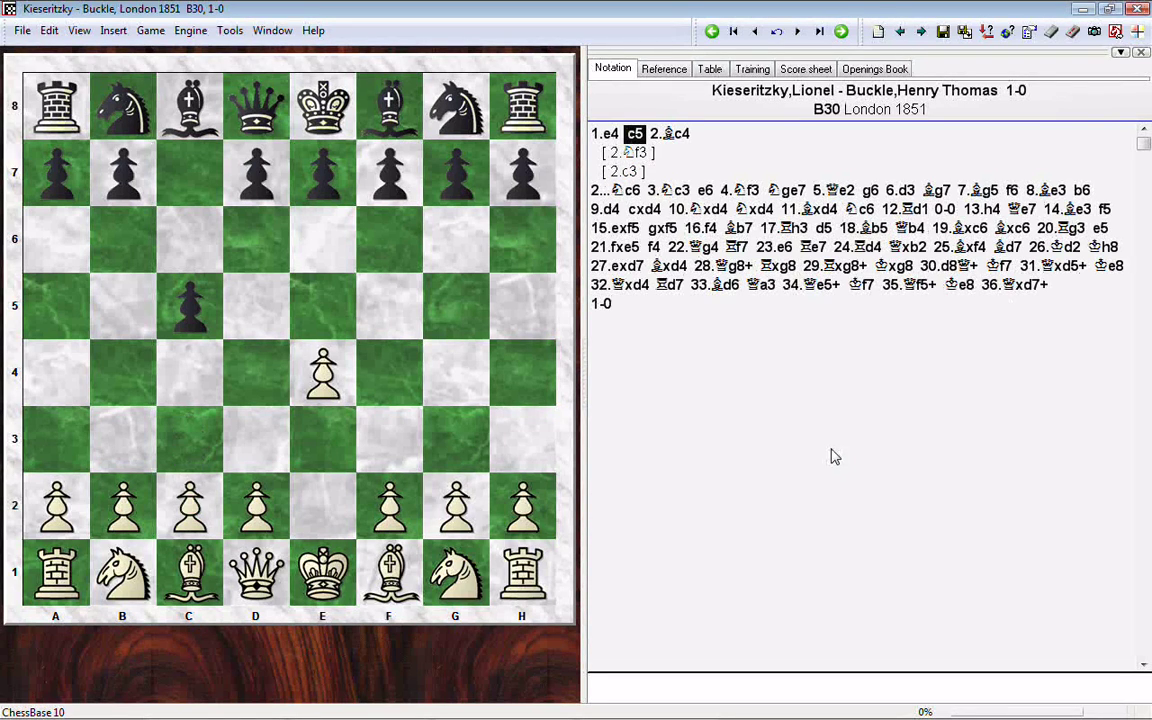
drag(250, 510, 256, 372)
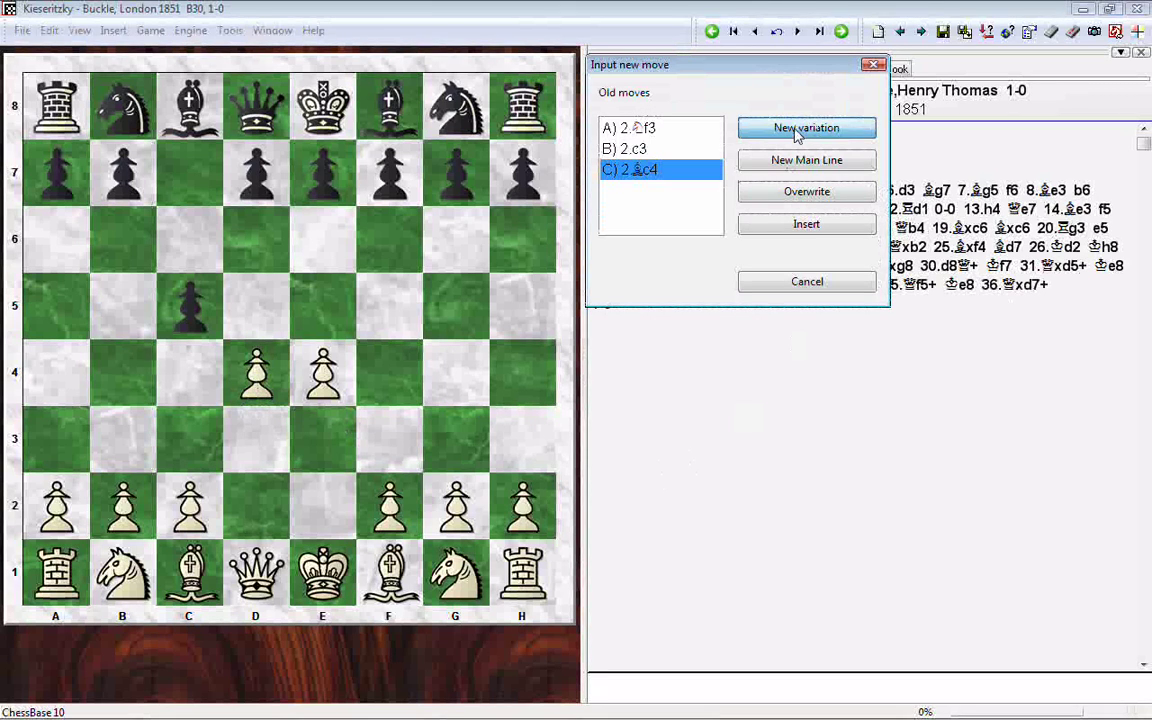
click(798, 131)
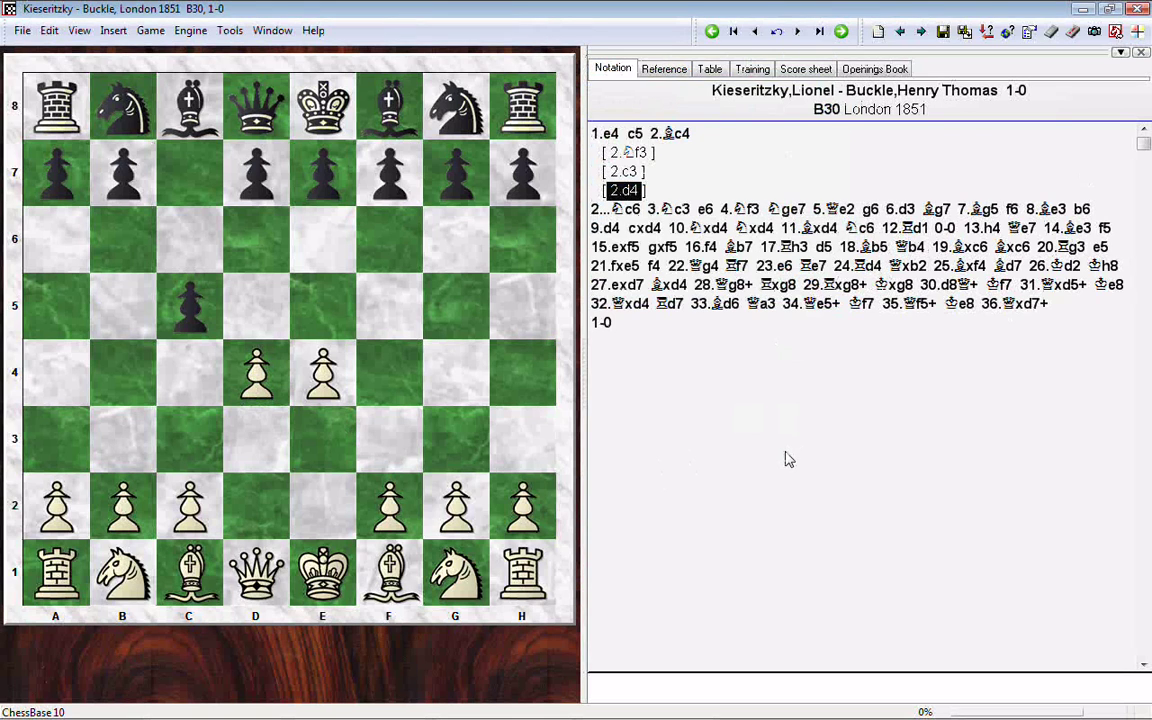
click(672, 134)
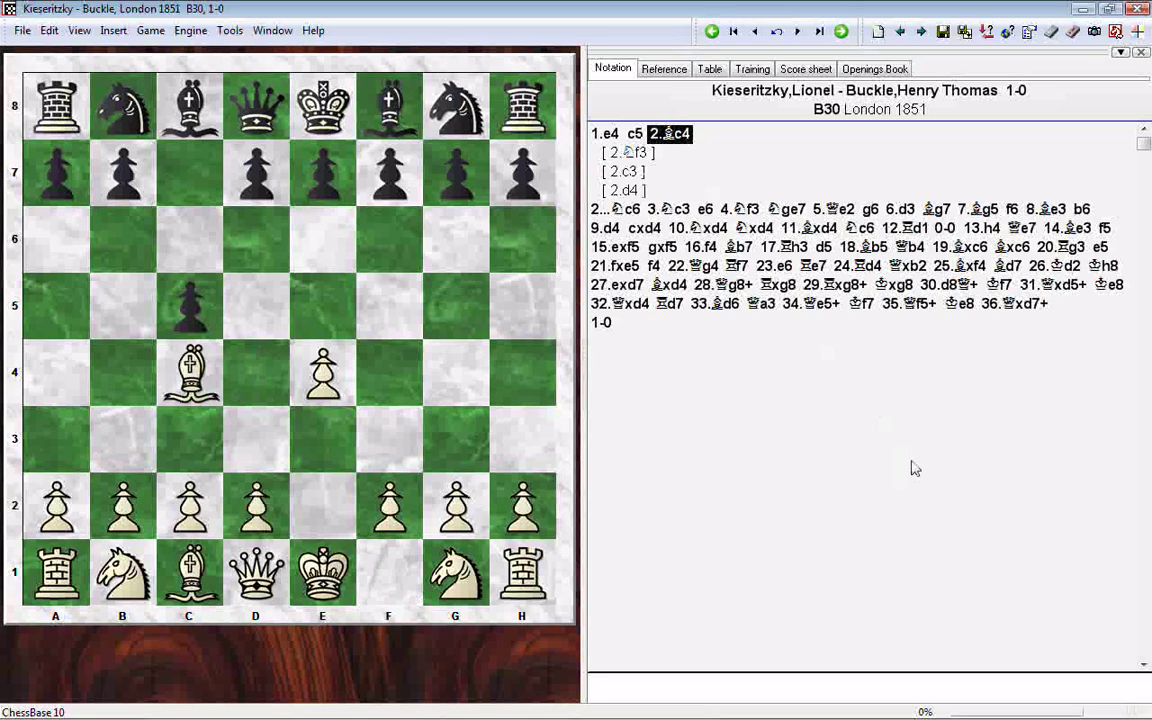
Step: Advance to the position after 5...g6 and mark it with a green arrow from f8 to g7
key(Right)
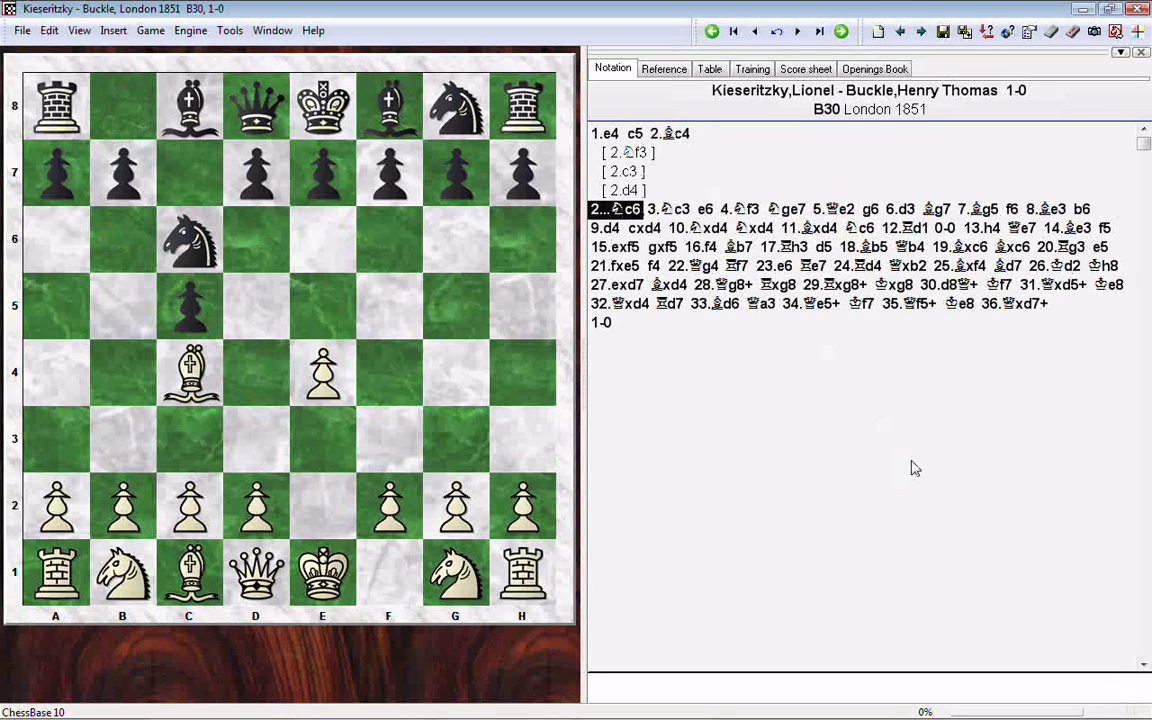
key(Right)
key(Right)
key(Right)
key(Right)
key(Right)
key(Right)
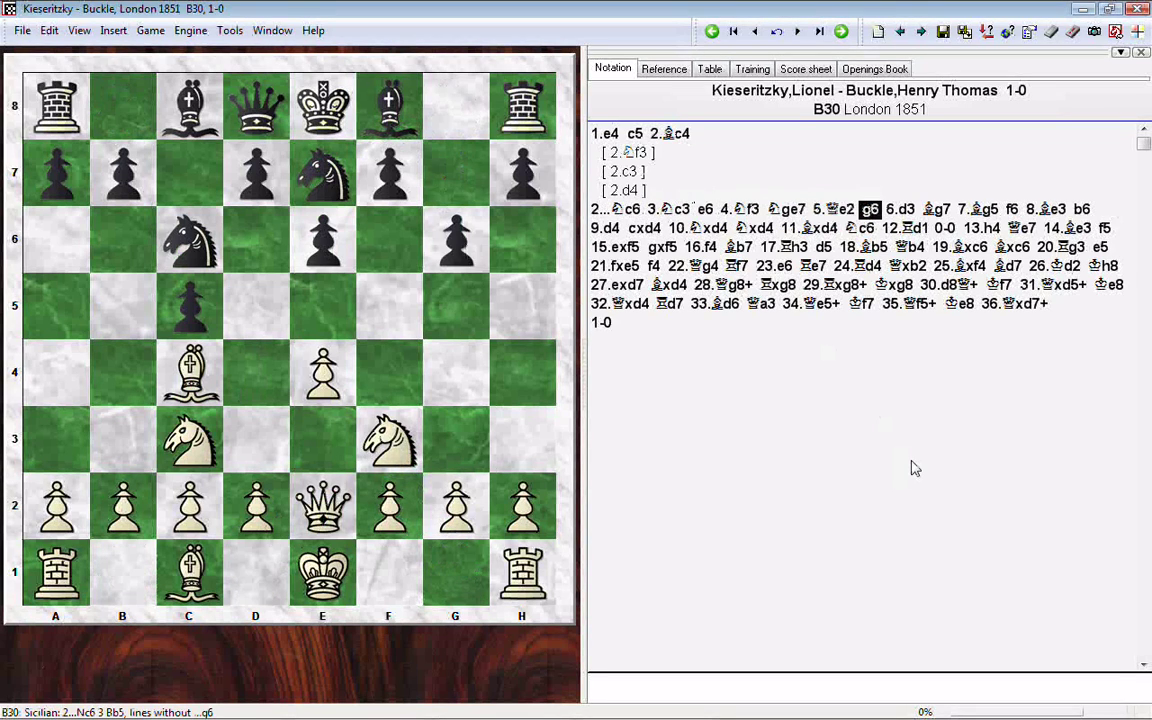
key(Left)
key(Right)
drag(400, 120, 455, 175)
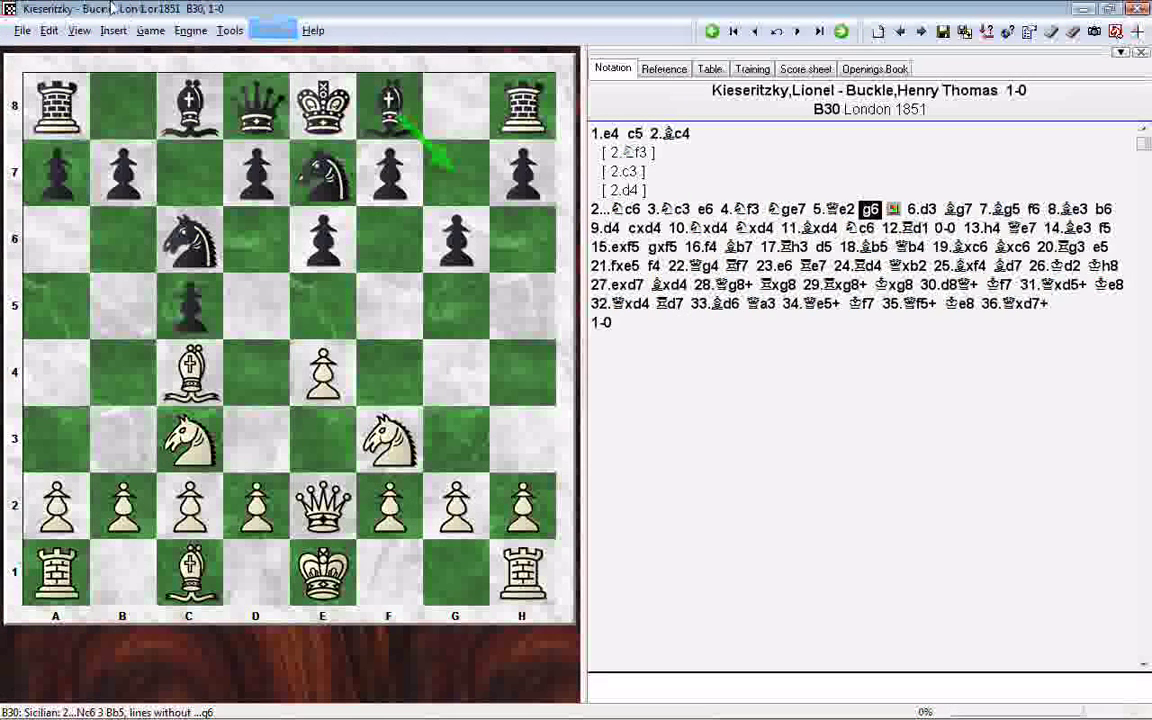
click(21, 31)
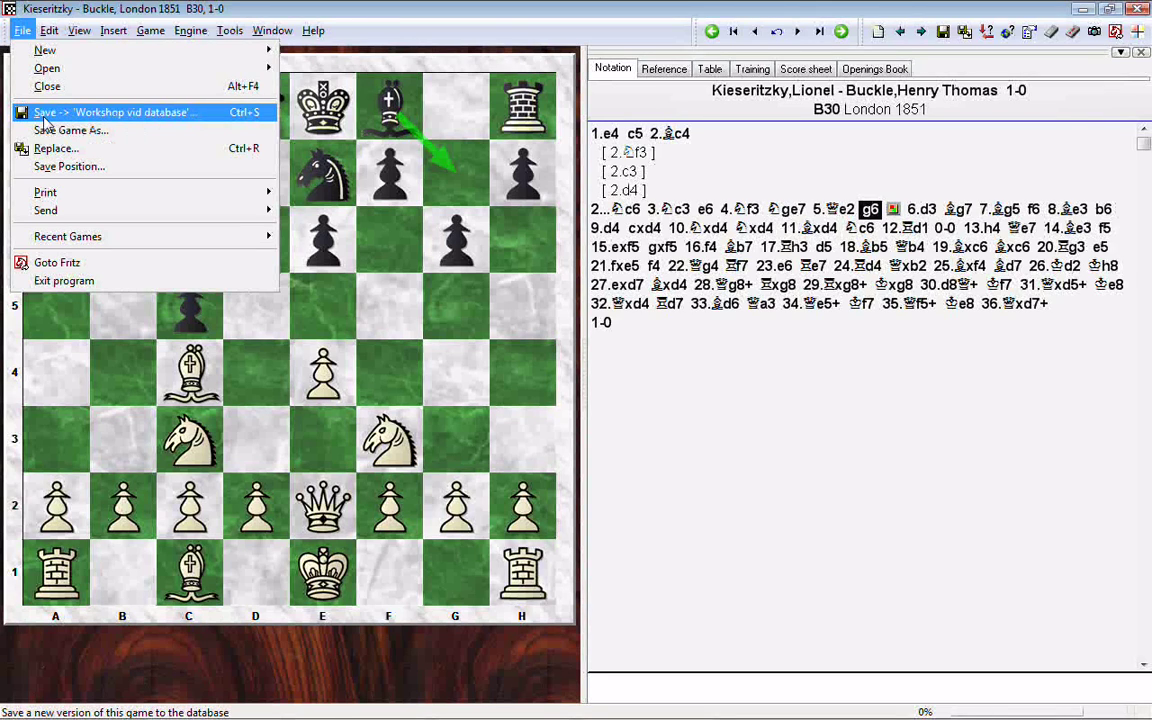
Step: Save the annotated game to the Workshop vid database and close the game window
click(166, 116)
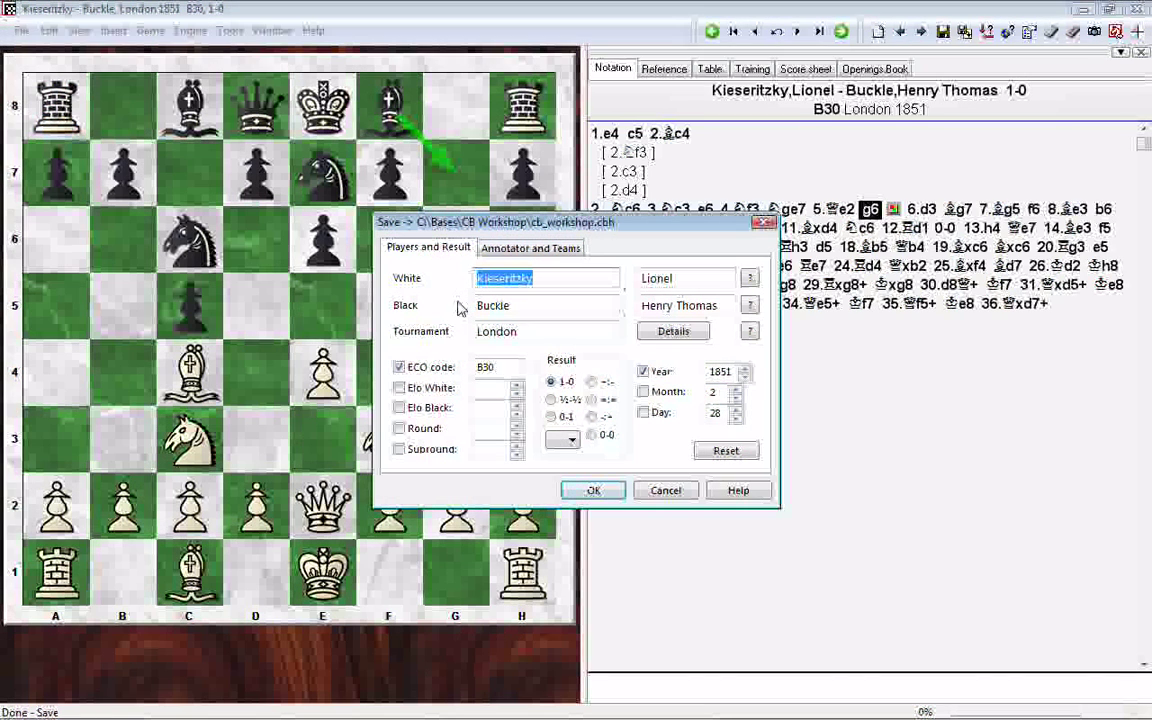
click(598, 490)
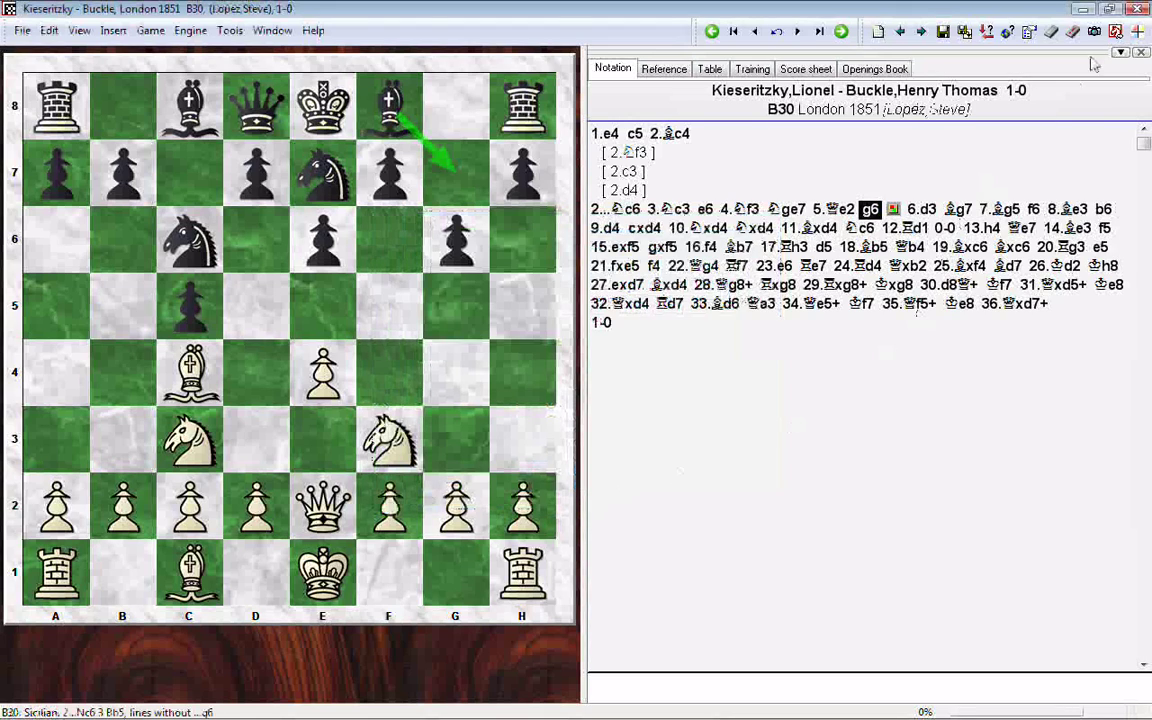
click(1138, 10)
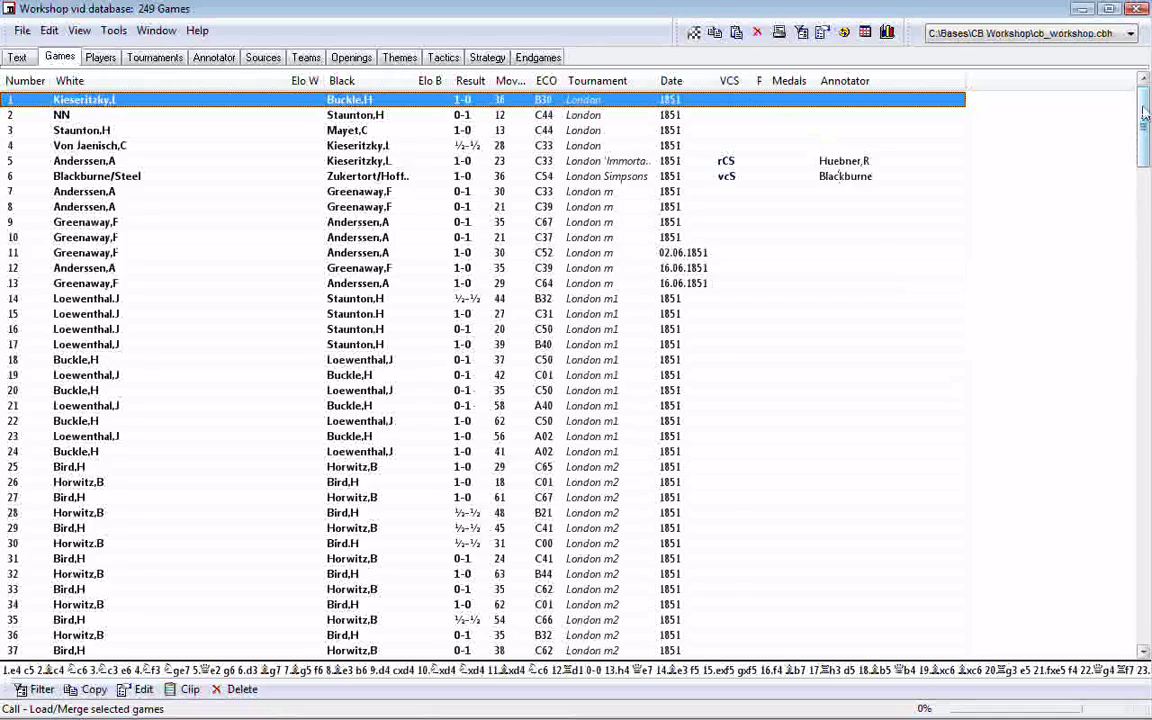
Step: Scroll to the end of the game list and select game 249, Kieseritzky–Buckle
drag(1145, 112, 1145, 605)
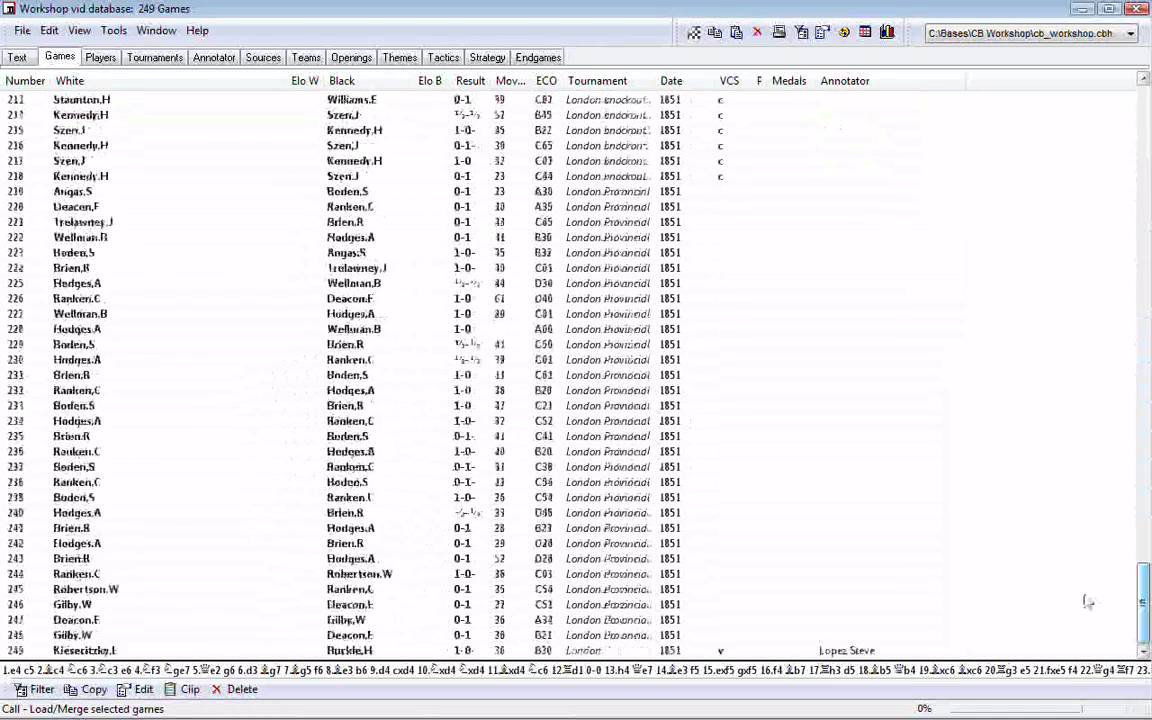
click(205, 638)
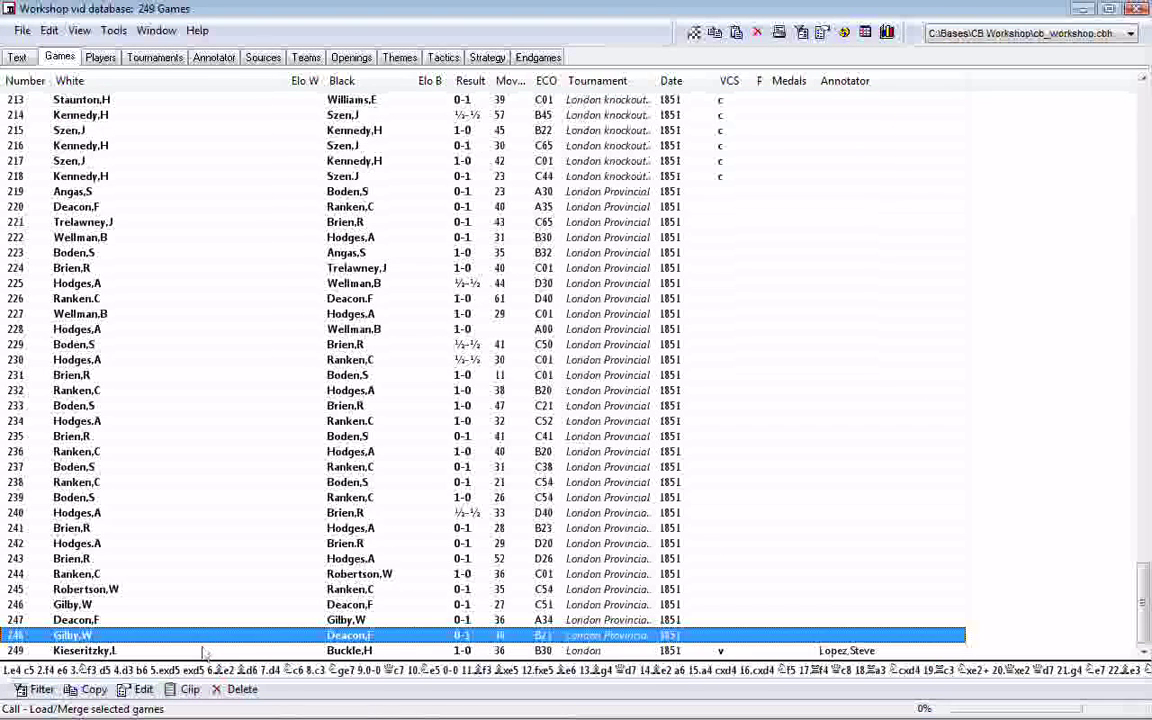
click(203, 651)
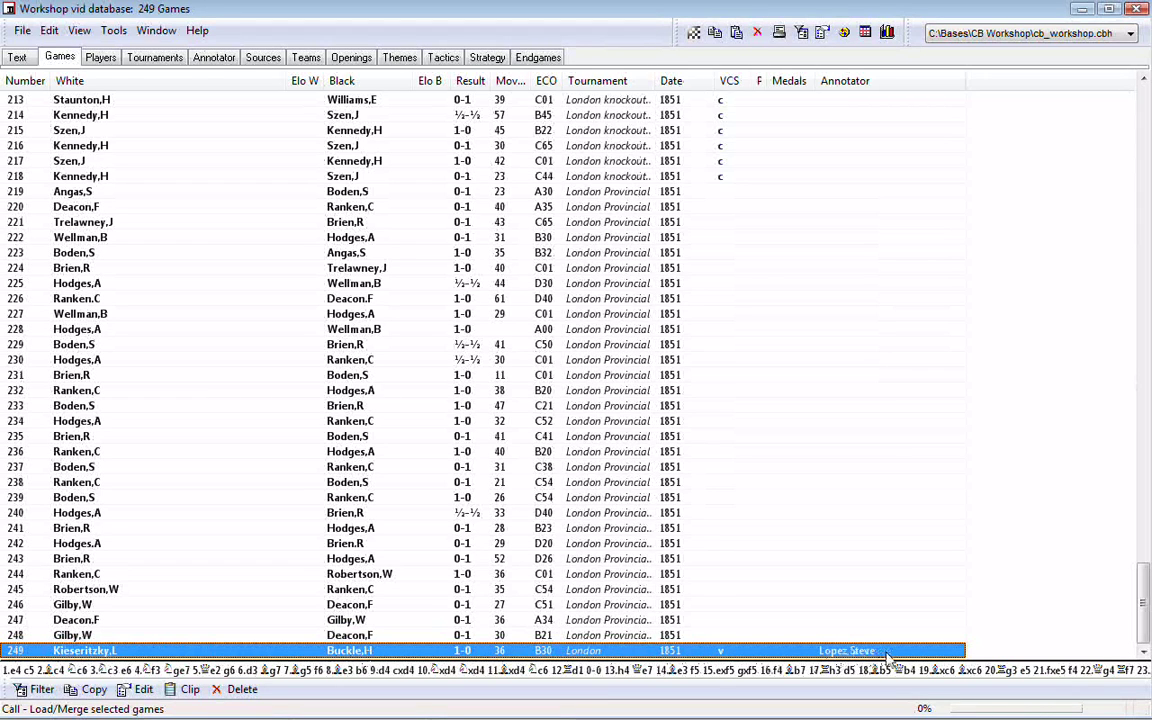
Step: Review game 249's 2.Nf3, 2.c3 and 2.d4 variations and the 5...g6 arrow, then close it
double_click(593, 652)
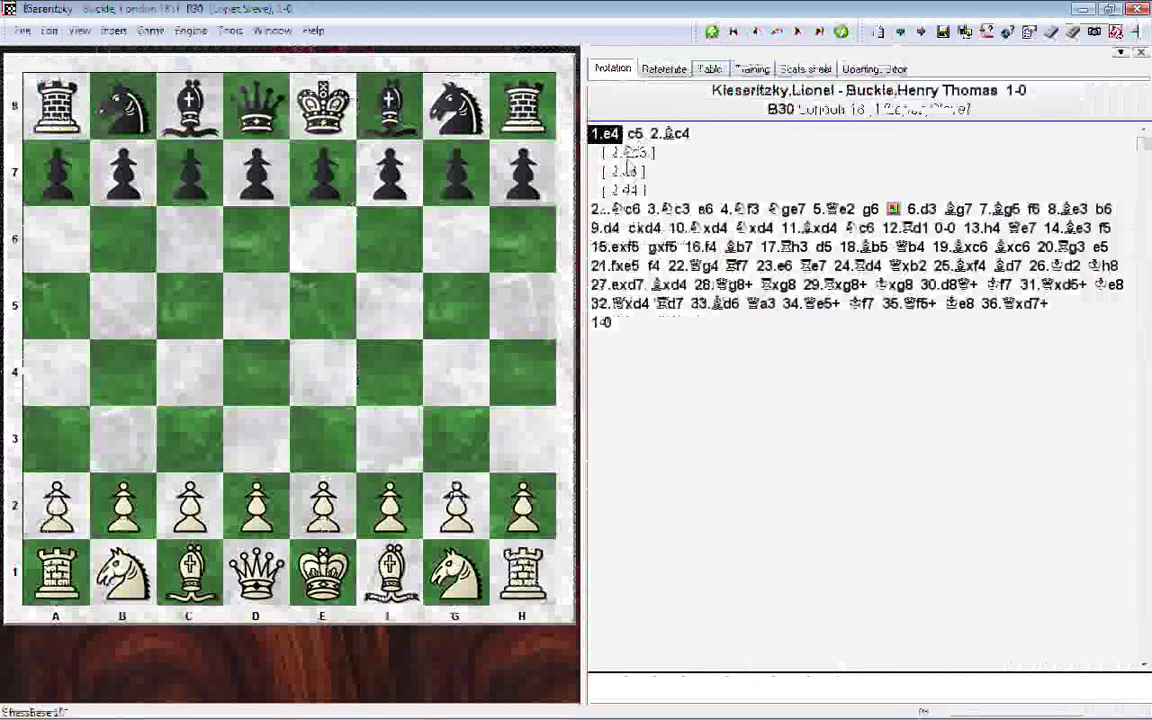
click(624, 154)
click(624, 172)
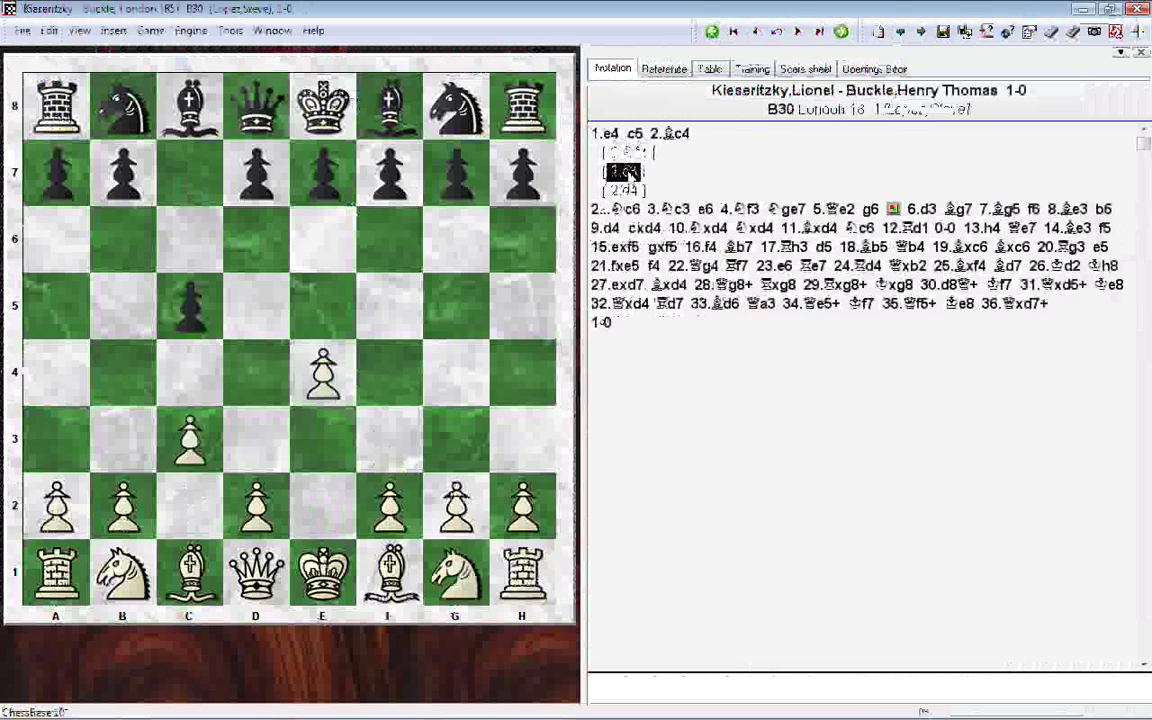
click(624, 190)
click(870, 211)
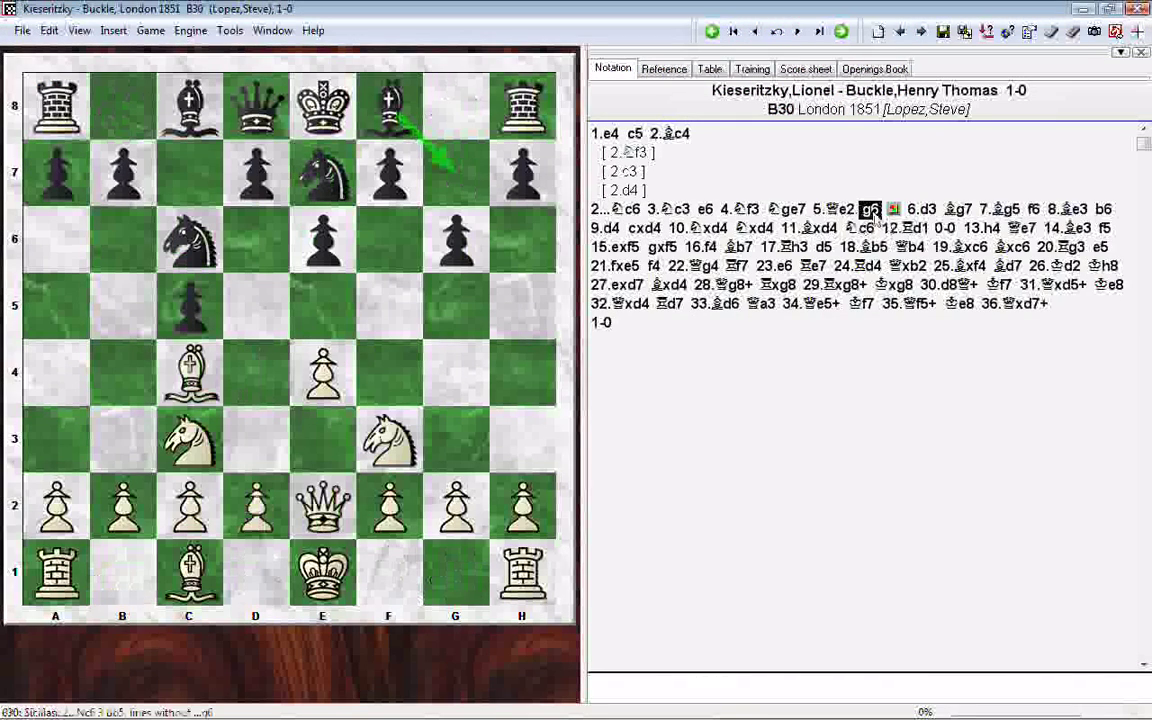
click(1140, 10)
Step: Open the original game 1 to compare its plain main line, then close the game windows
scroll(733, 107, up, 20)
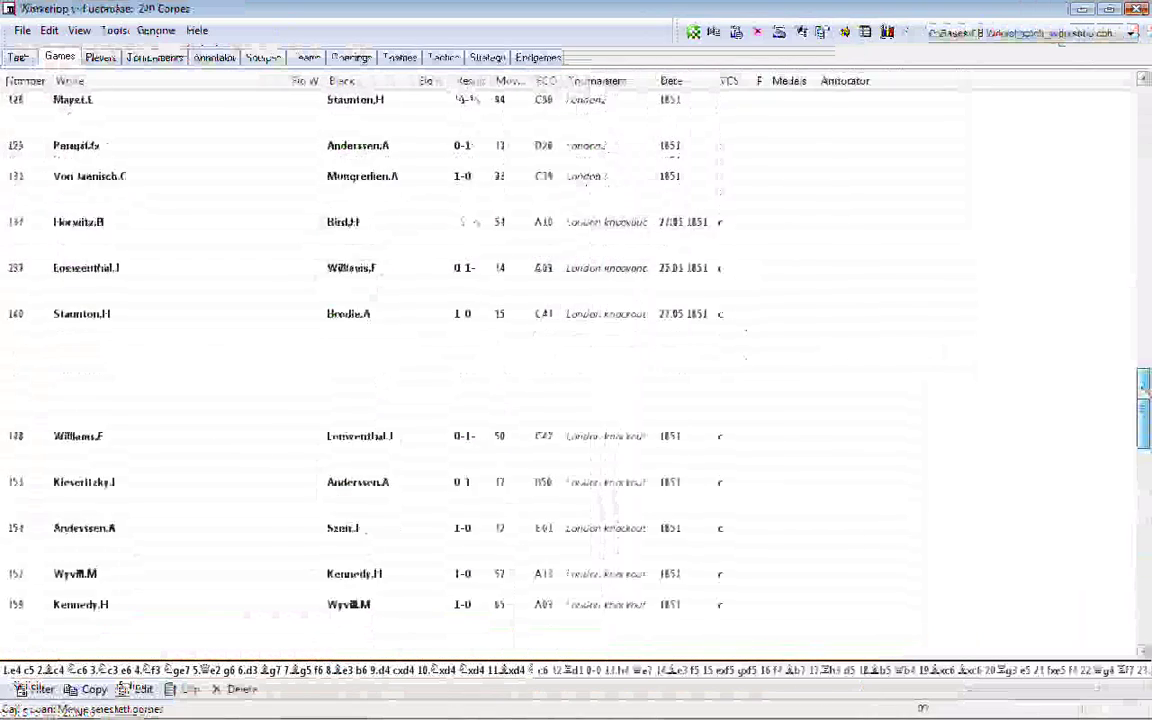
double_click(390, 102)
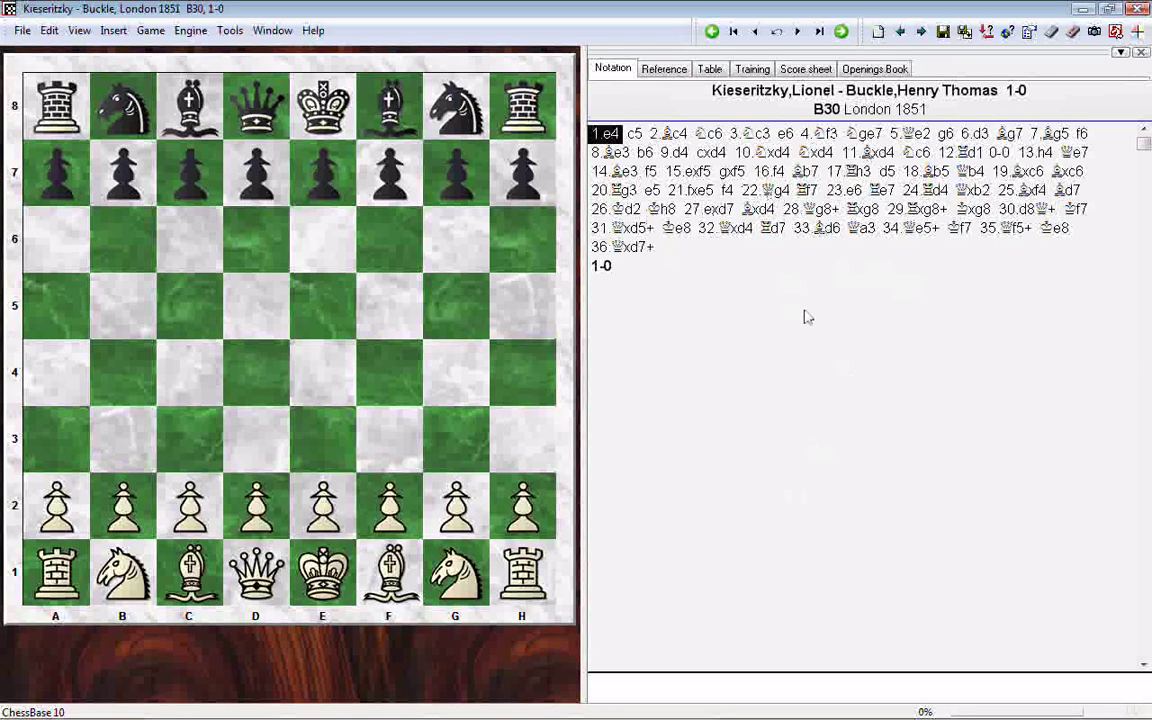
click(1140, 9)
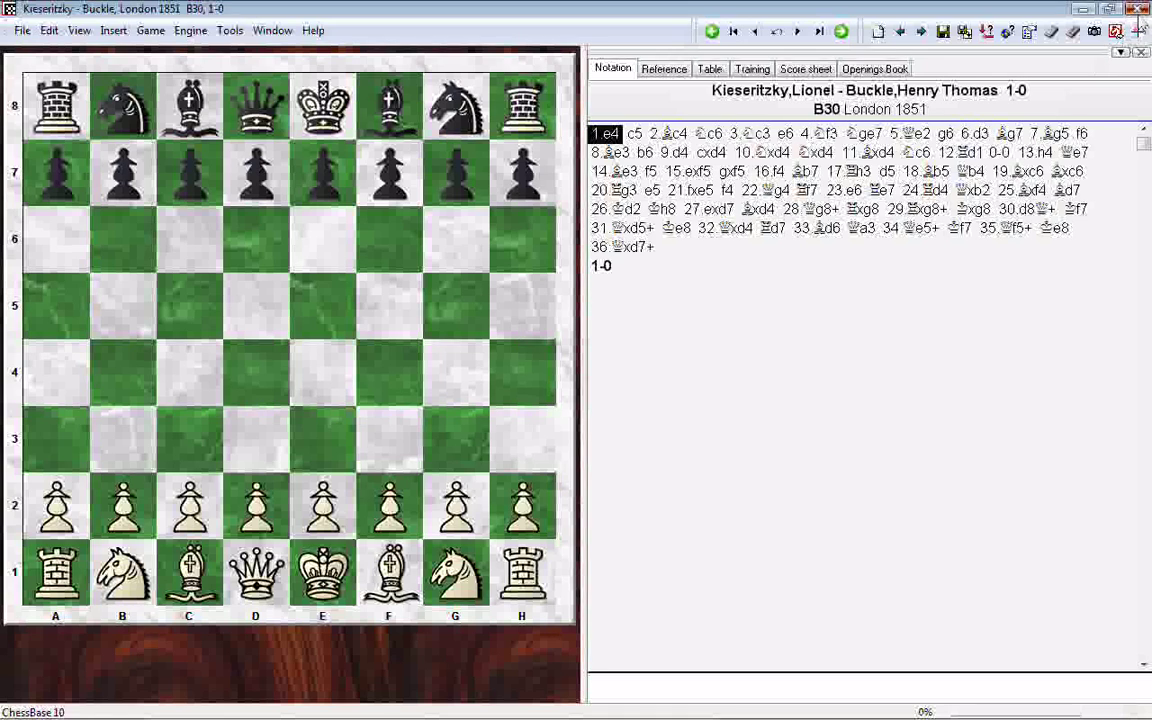
click(1140, 9)
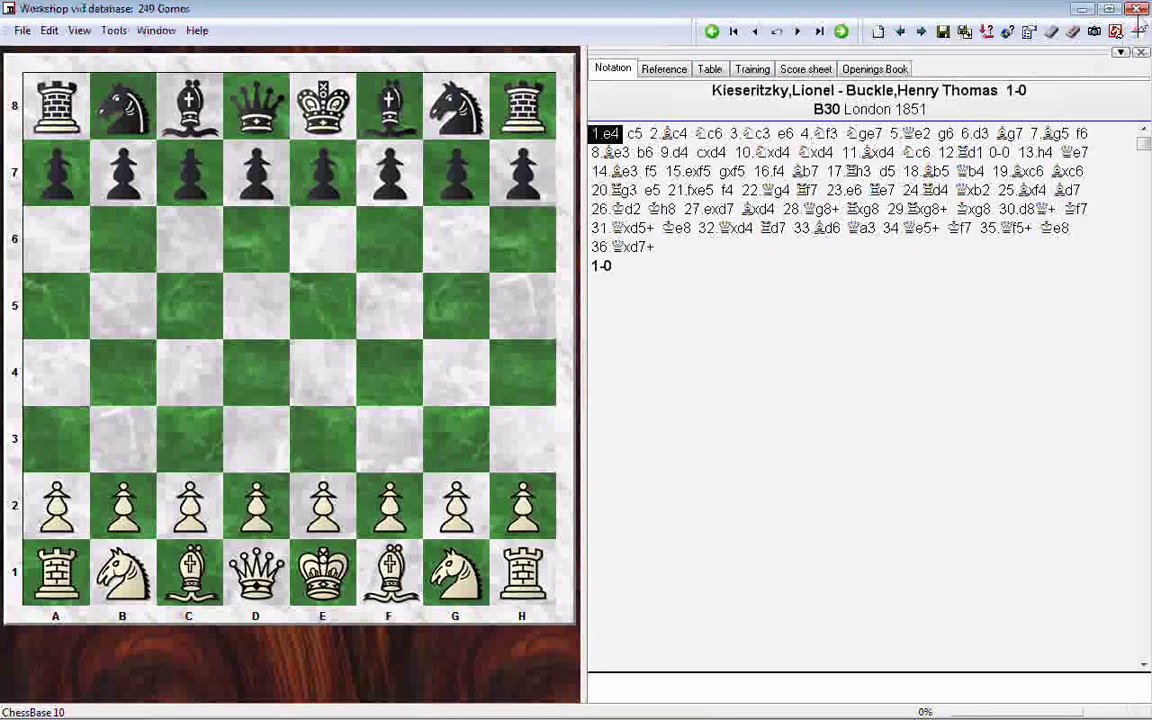